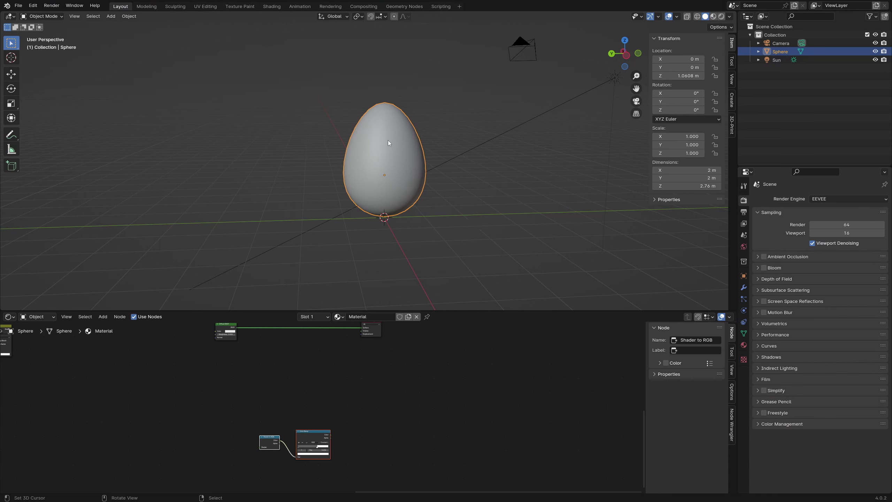
Select the Sun light, review its colour and strength, then return to the EEVEE render settings.
click(511, 131)
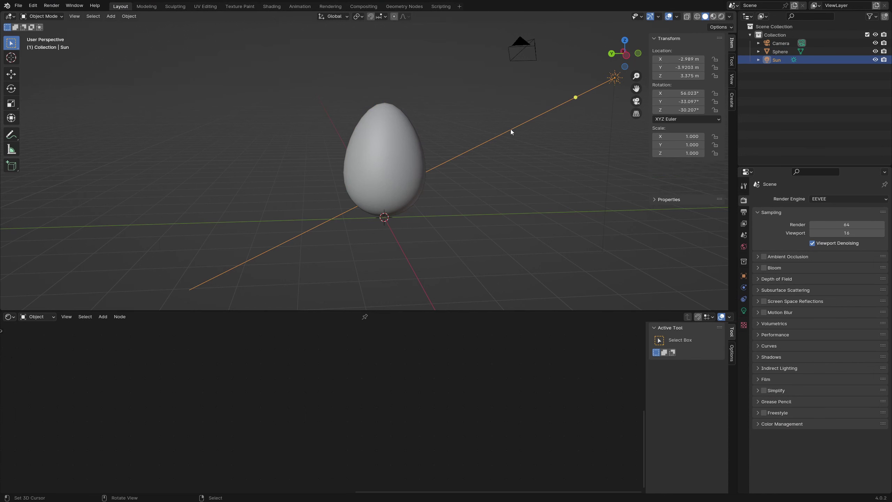
click(744, 309)
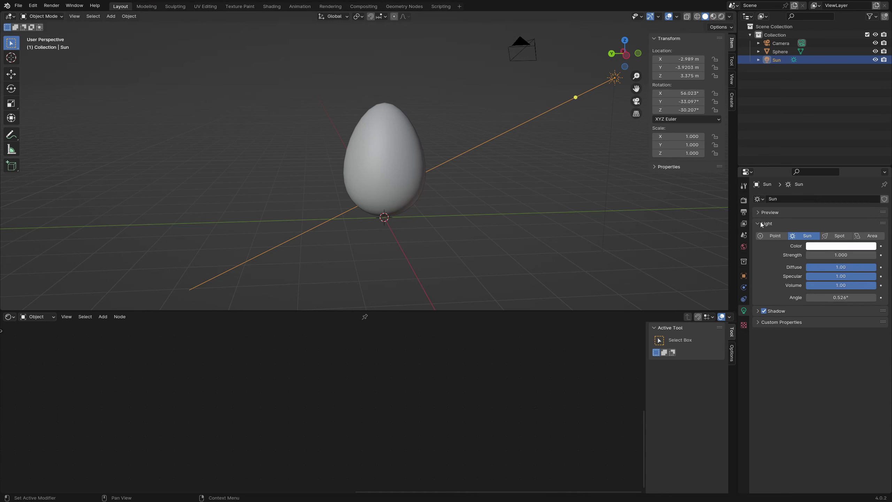
click(743, 200)
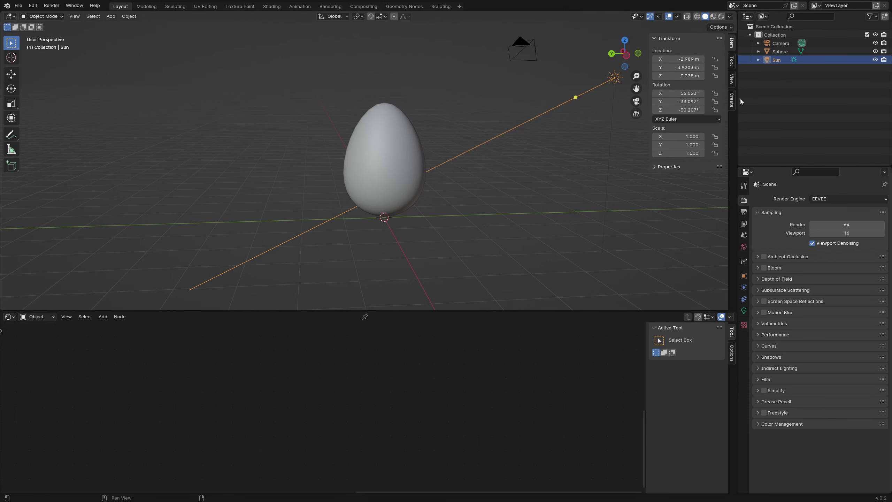
Switch the viewport to Rendered shading and select the egg to show its material nodes.
click(722, 17)
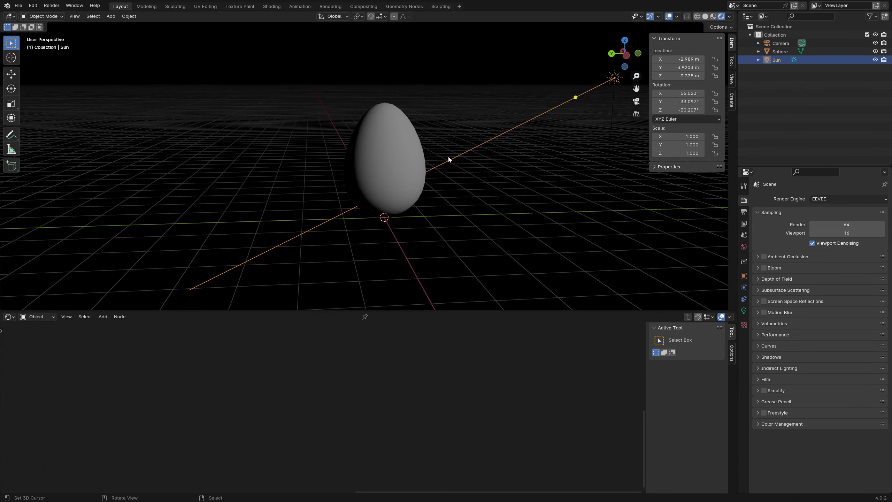
click(408, 167)
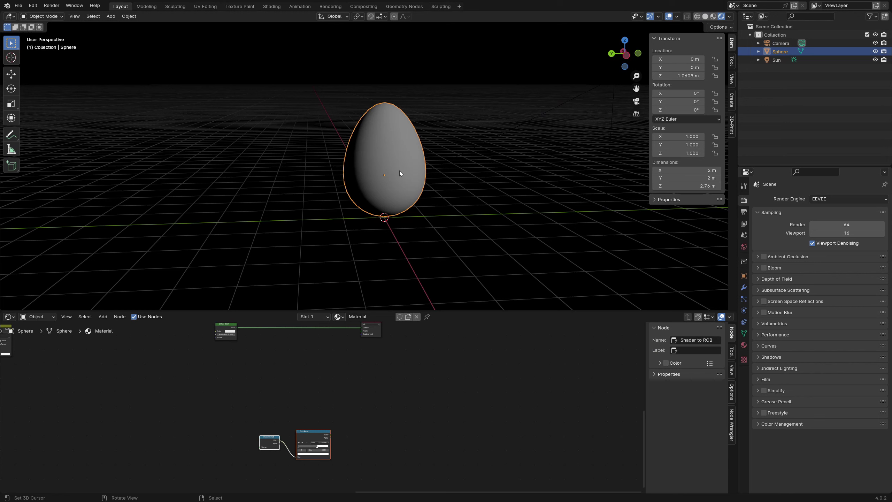
middle_drag(412, 366, 403, 398)
scroll(350, 380, up, 3)
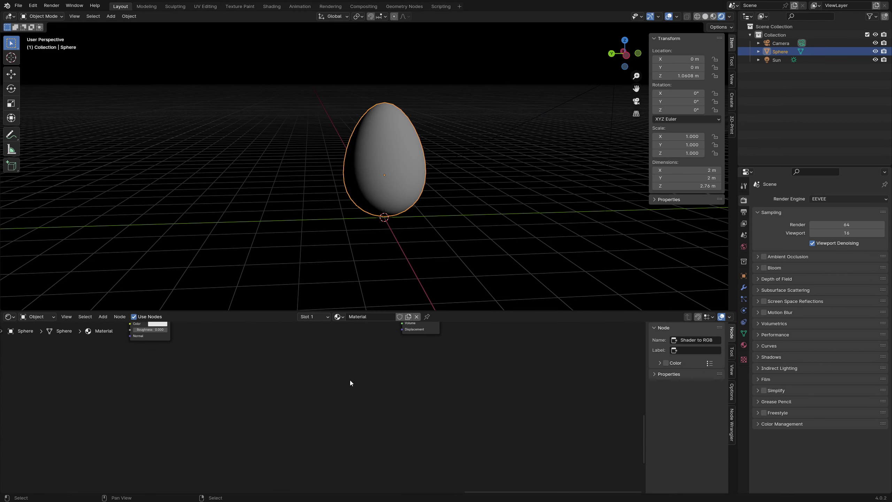
scroll(267, 405, down, 3)
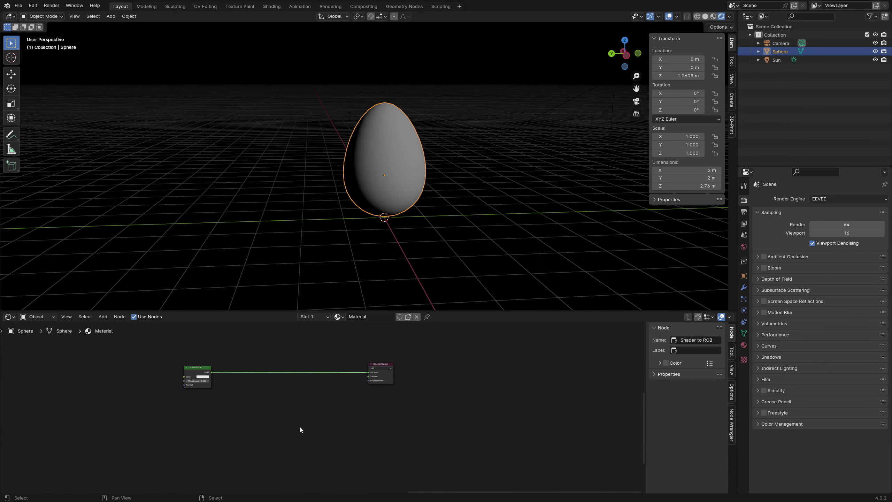
Move the Shader to RGB and Color Ramp nodes up between Diffuse BSDF and Material Output.
middle_drag(300, 426, 245, 367)
drag(213, 412, 327, 467)
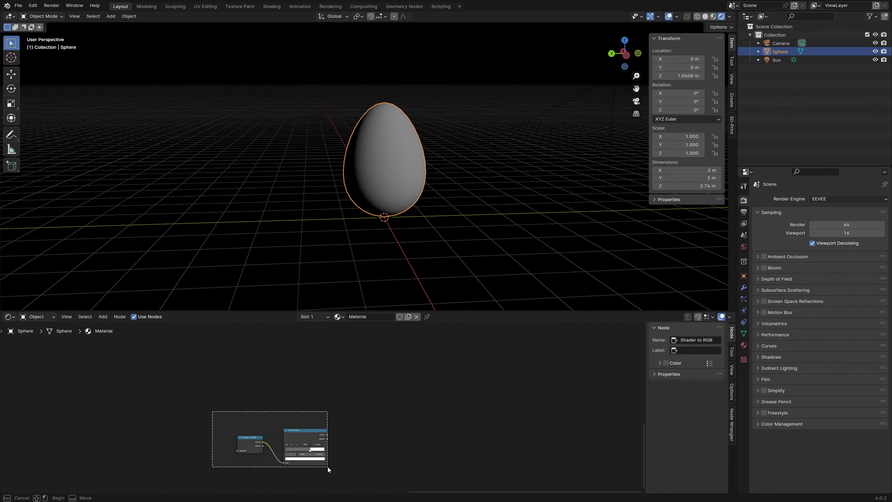
drag(292, 438, 291, 339)
click(291, 340)
middle_drag(365, 330, 386, 404)
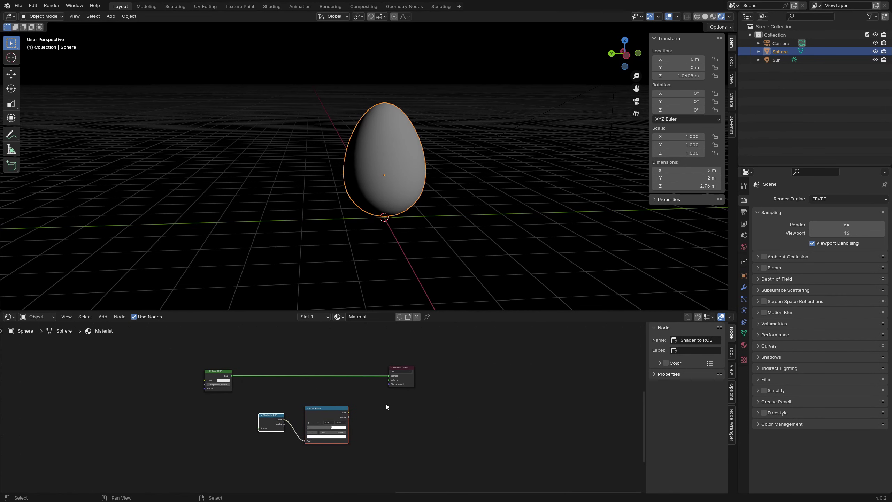
drag(325, 414, 322, 371)
scroll(322, 371, up, 2)
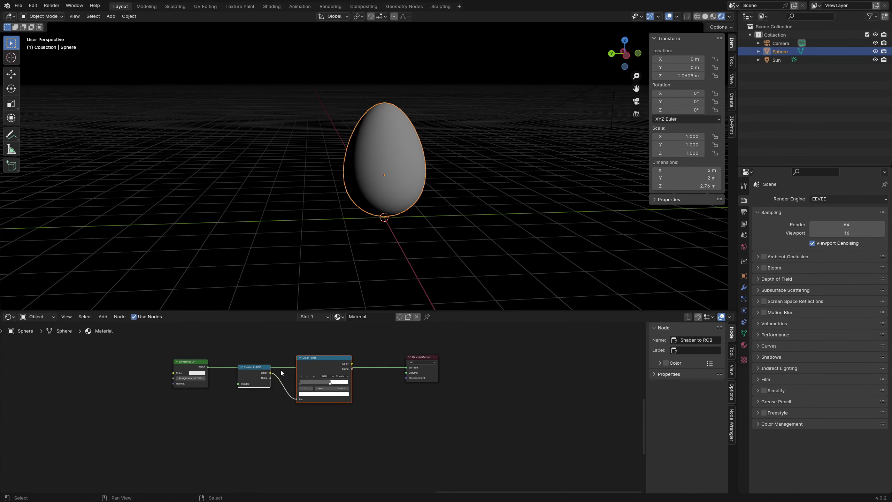
scroll(266, 372, up, 2)
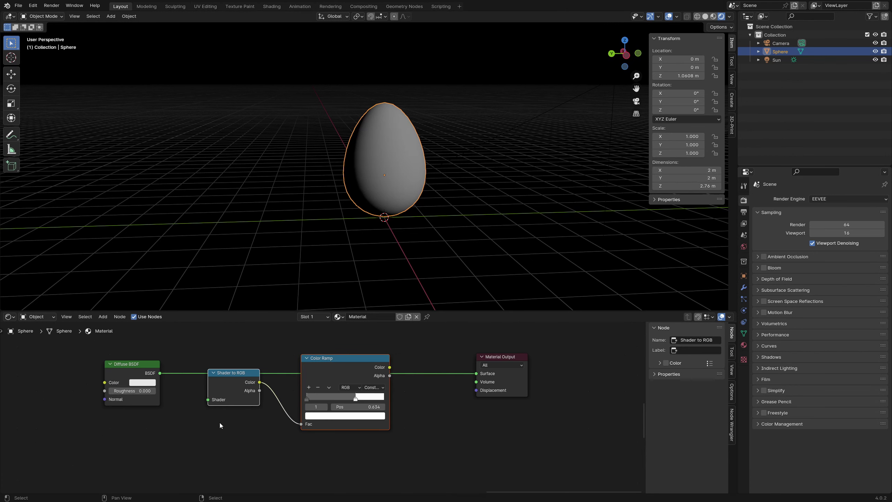
Wire Diffuse BSDF into Shader to RGB, and Color Ramp Color into Material Output Surface.
click(223, 384)
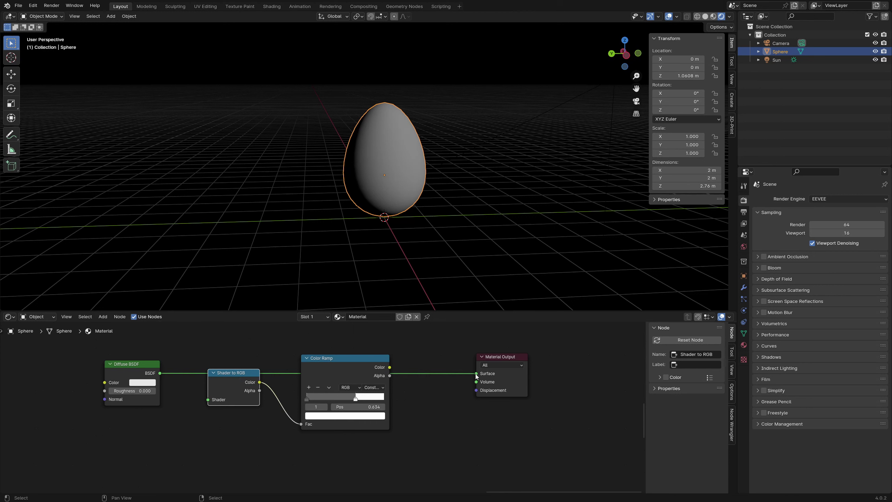
mouse_move(475, 374)
mouse_down()
mouse_move(232, 374)
mouse_move(207, 398)
mouse_up()
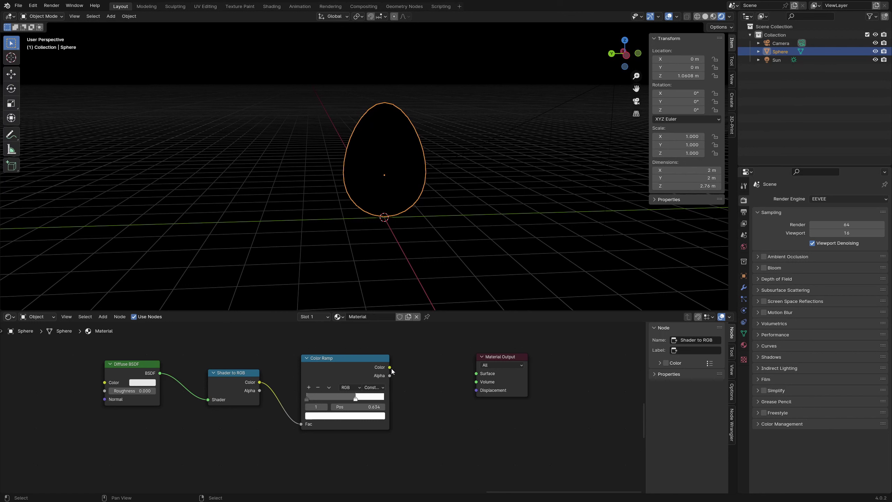
drag(390, 368, 479, 376)
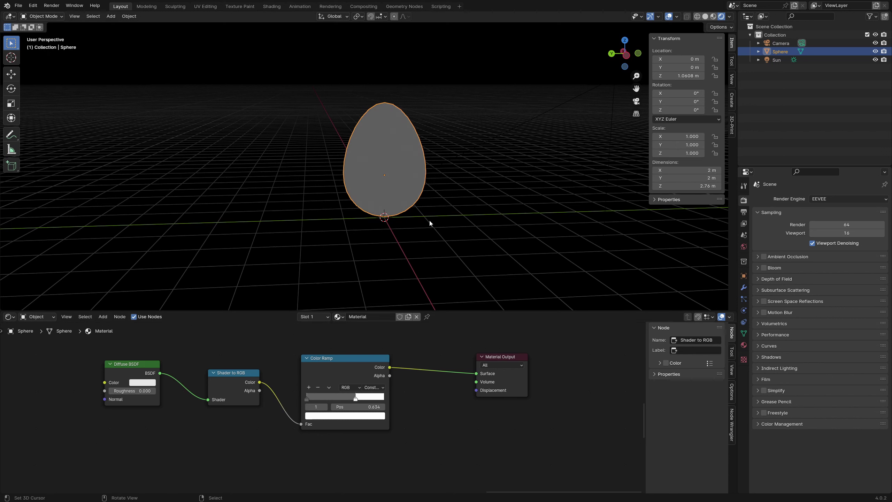
Slide the white Color Ramp stop to 0.122 and orbit to check the toon shading.
drag(356, 400, 316, 399)
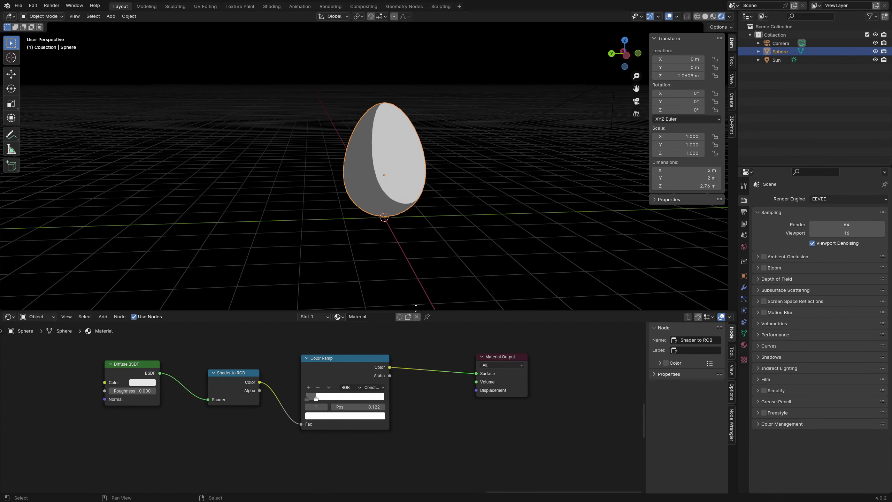
middle_drag(444, 210, 439, 214)
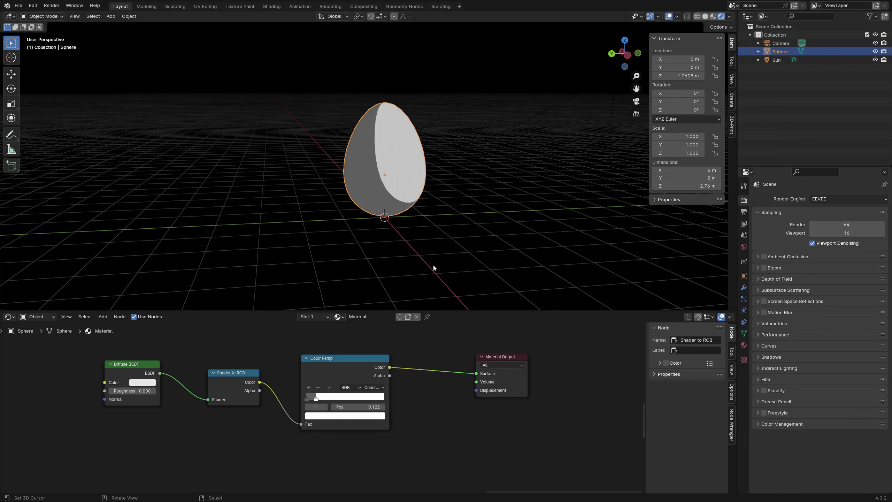
scroll(239, 402, down, 3)
click(239, 402)
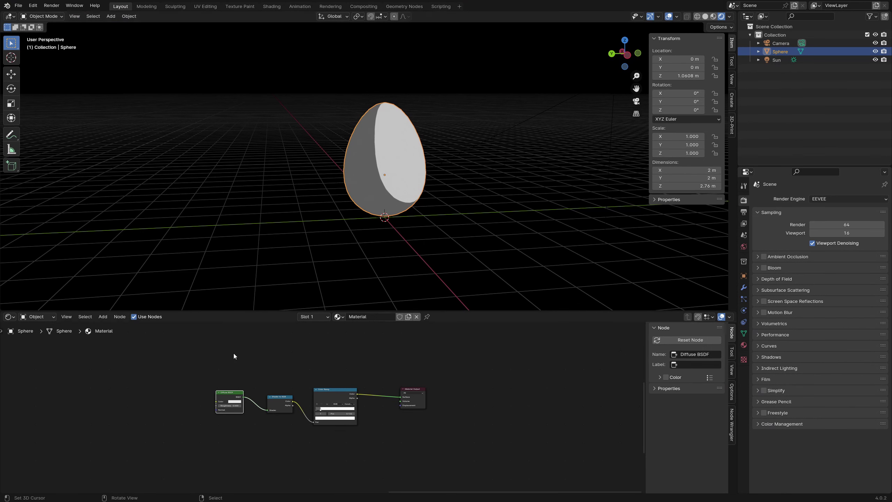
Try feeding the Mix spot pattern into Diffuse BSDF colour, then disconnect it for a plain white shade.
middle_drag(95, 362, 368, 346)
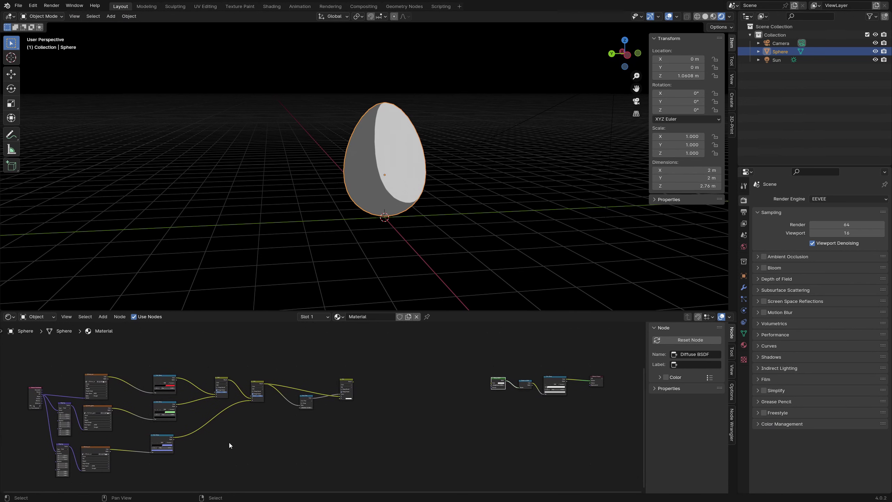
scroll(297, 410, up, 2)
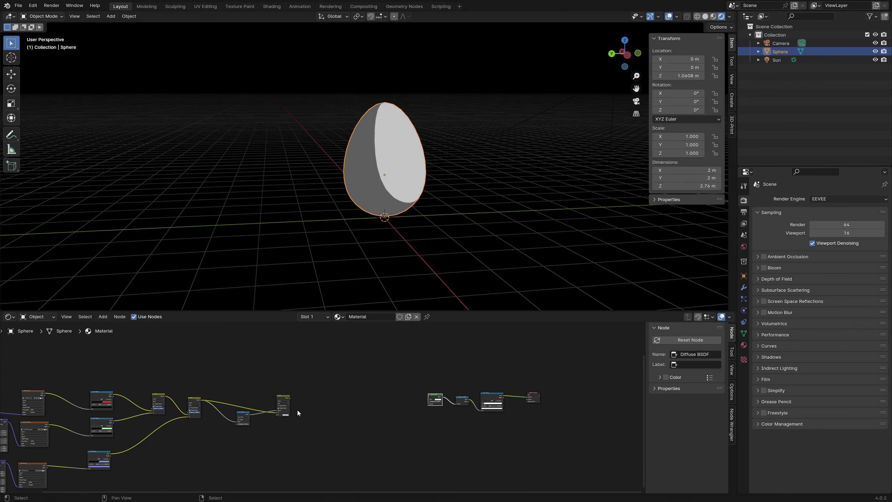
scroll(301, 410, up, 1)
middle_drag(302, 410, 206, 412)
scroll(137, 394, up, 1)
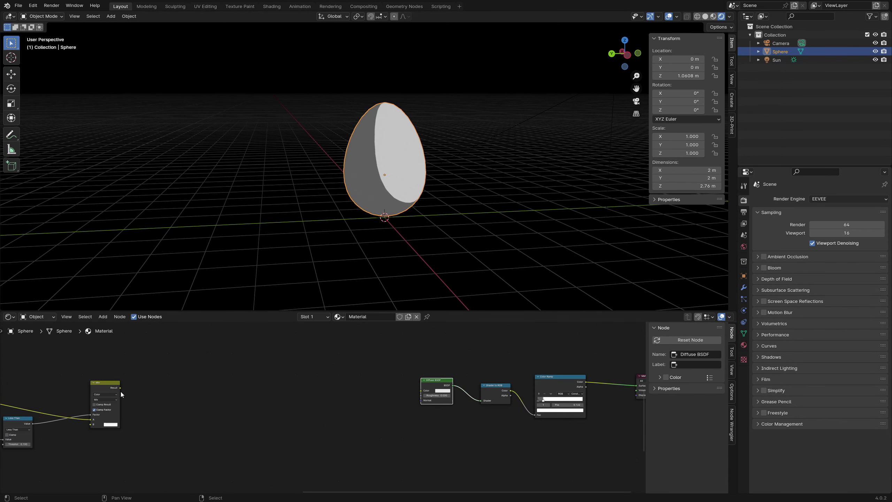
drag(121, 388, 423, 391)
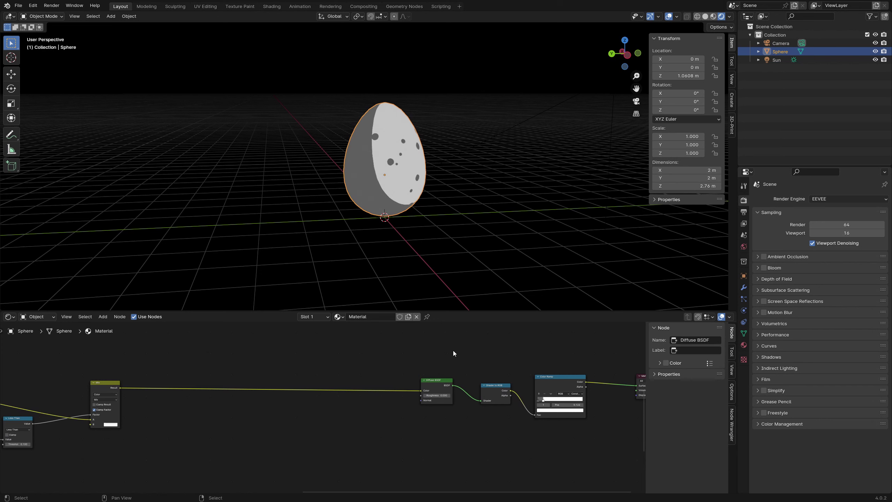
middle_drag(458, 350, 281, 353)
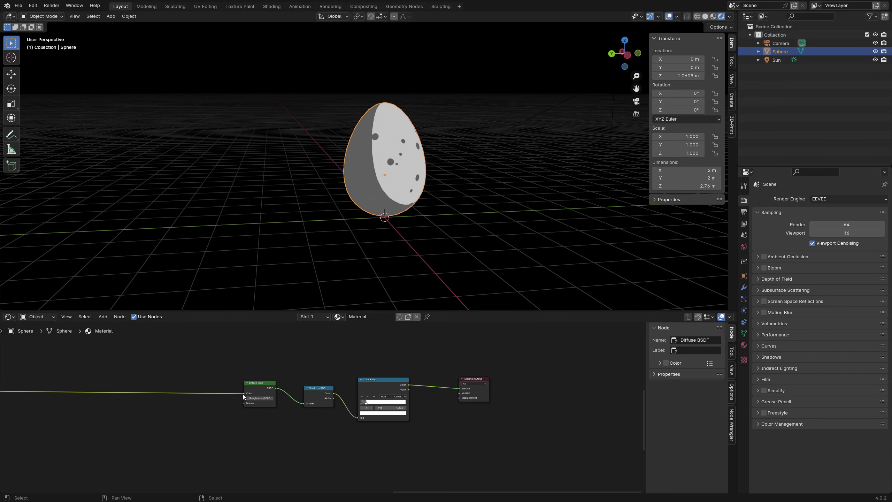
drag(242, 393, 141, 388)
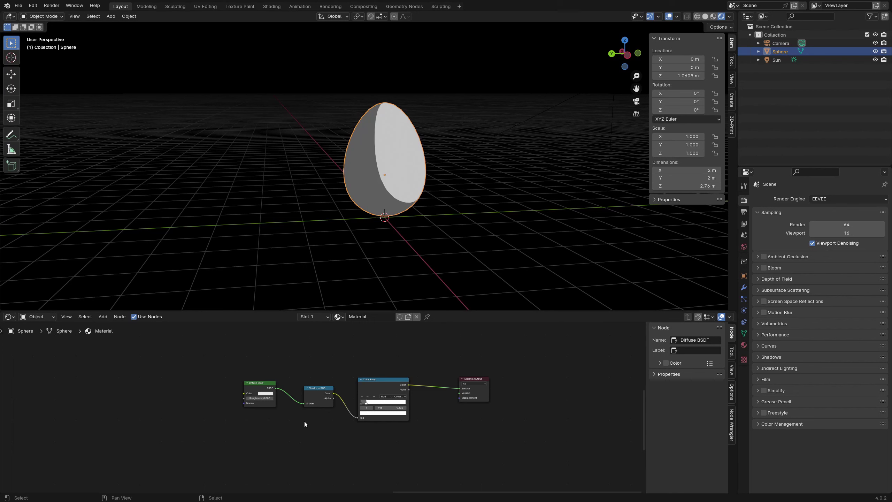
Move the Separate Color and Combine Color nodes next to the toon shading chain.
scroll(288, 349, down, 1)
scroll(287, 349, down, 1)
scroll(287, 350, down, 1)
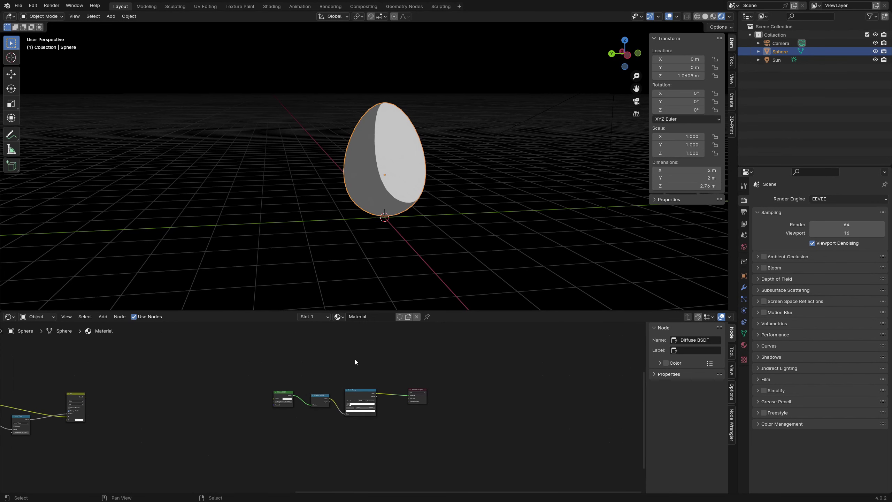
scroll(354, 358, down, 2)
middle_drag(353, 358, 329, 416)
drag(204, 418, 333, 335)
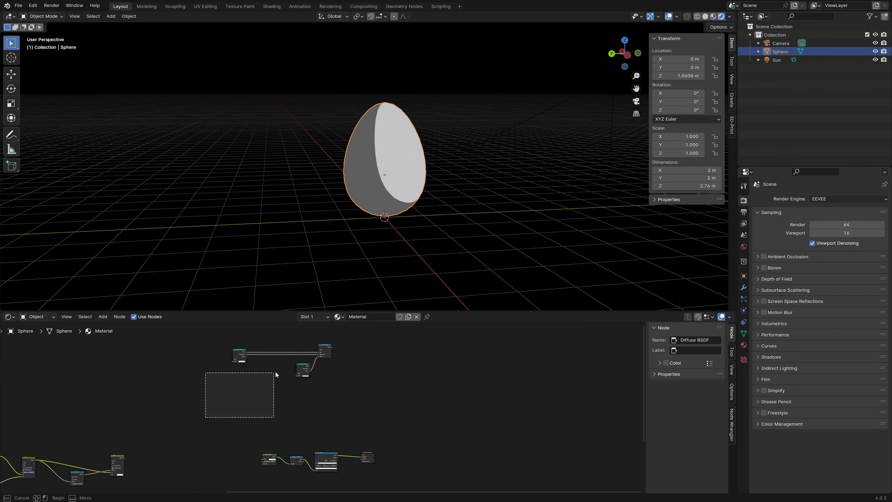
key(g)
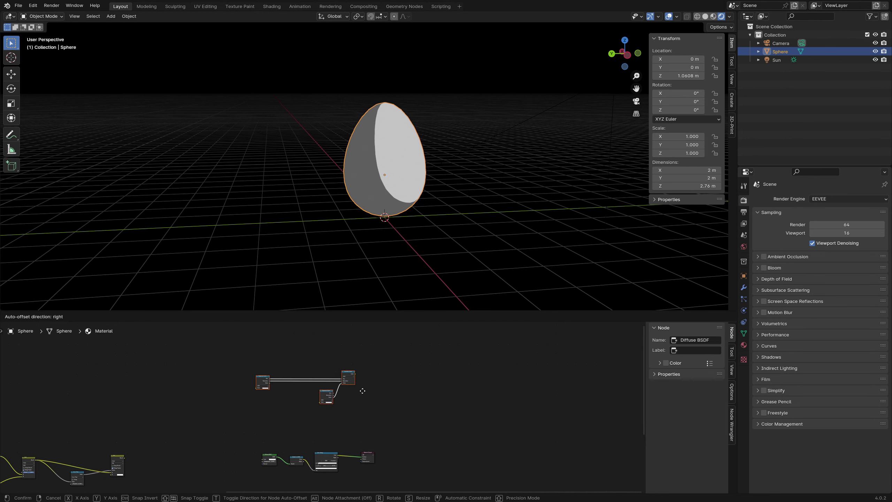
click(387, 442)
Shift Diffuse BSDF and Shader to RGB left and place Material Output at the far right.
scroll(314, 454, up, 2)
scroll(314, 453, up, 2)
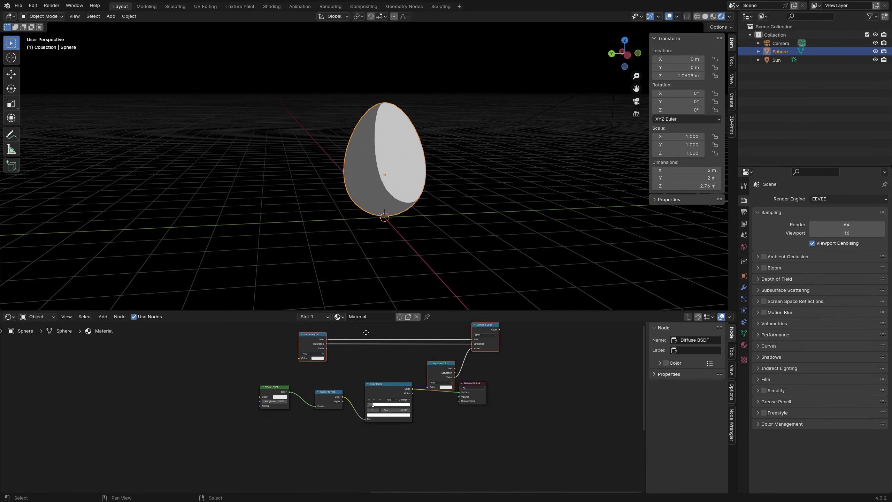
scroll(246, 430, up, 1)
drag(234, 431, 322, 378)
key(g)
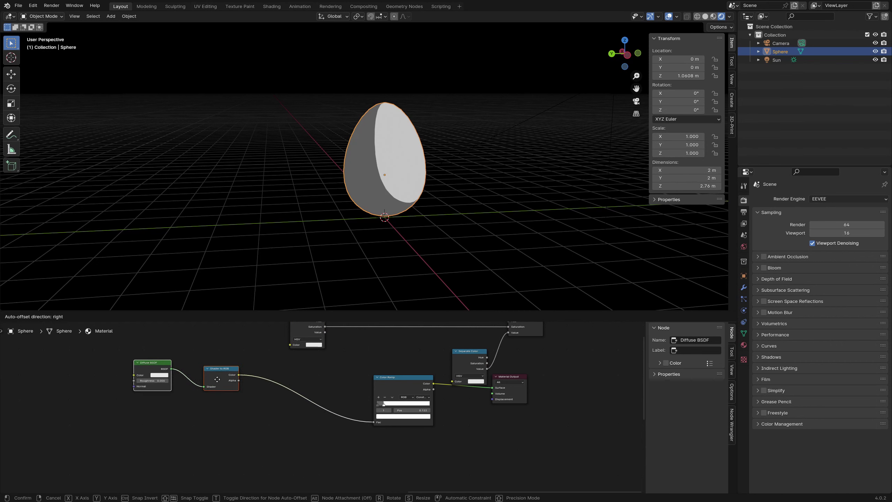
click(215, 381)
scroll(365, 388, down, 1)
click(367, 412)
key(g)
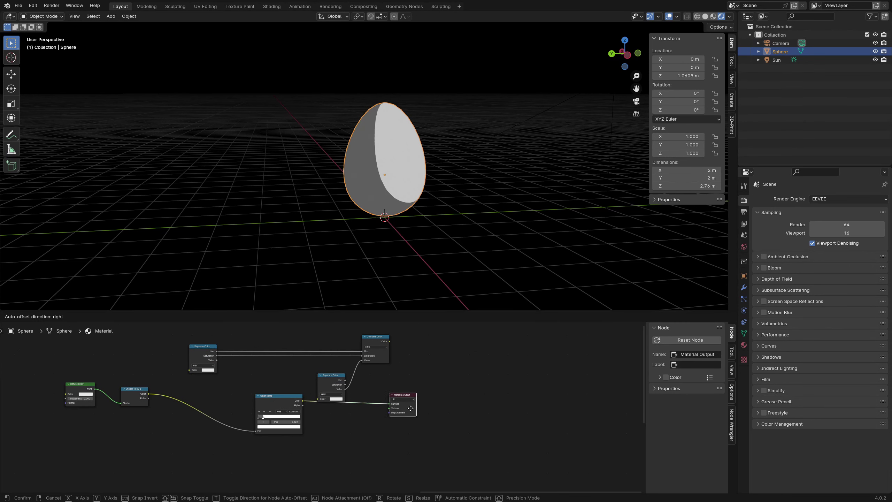
click(477, 407)
scroll(295, 380, up, 1)
scroll(231, 375, up, 2)
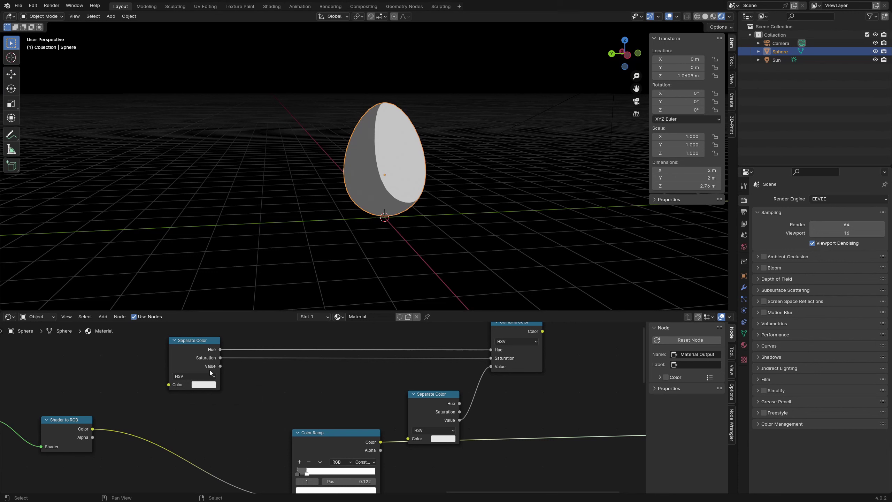
Route Shader to RGB into the upper Separate Color and its Value into the Color Ramp Fac.
middle_drag(323, 401, 326, 378)
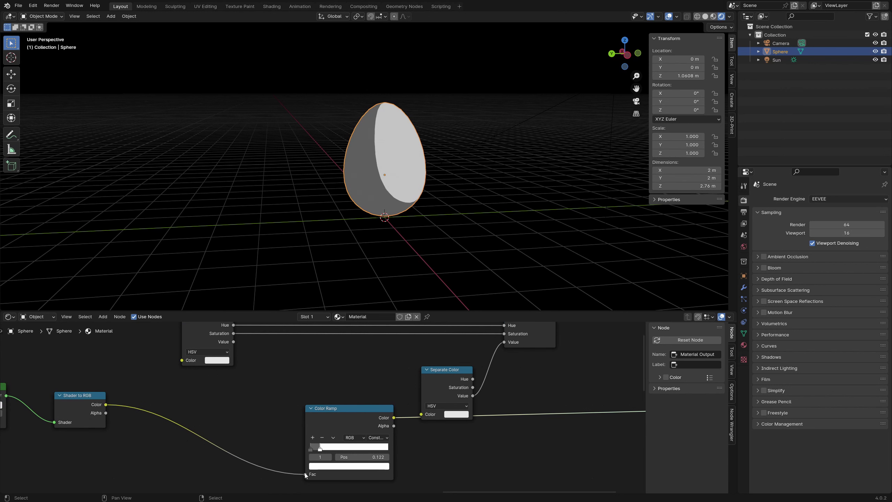
mouse_move(304, 474)
mouse_down()
mouse_move(254, 464)
mouse_move(206, 364)
mouse_up()
scroll(286, 366, down, 1)
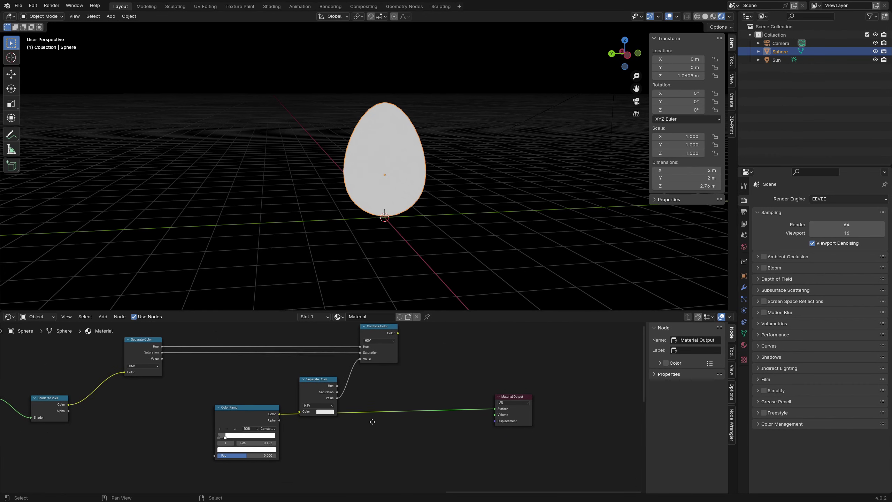
scroll(201, 378, down, 1)
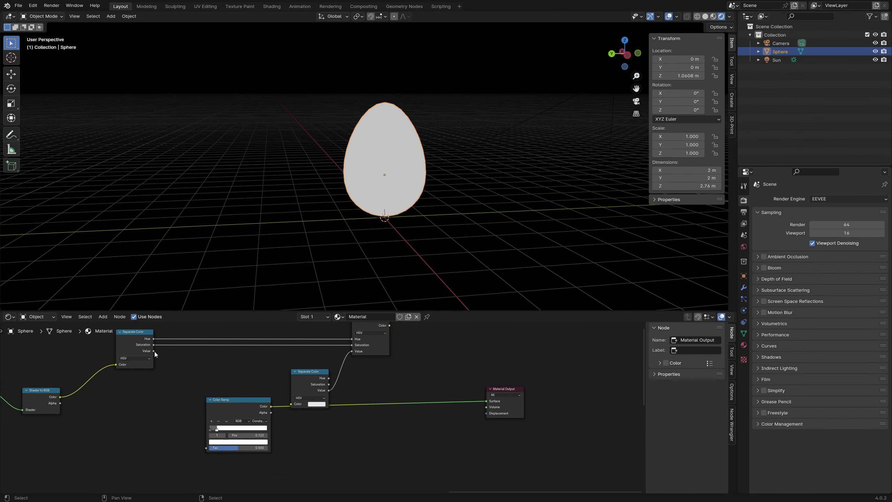
mouse_move(154, 351)
mouse_down()
mouse_move(207, 412)
mouse_move(206, 448)
mouse_up()
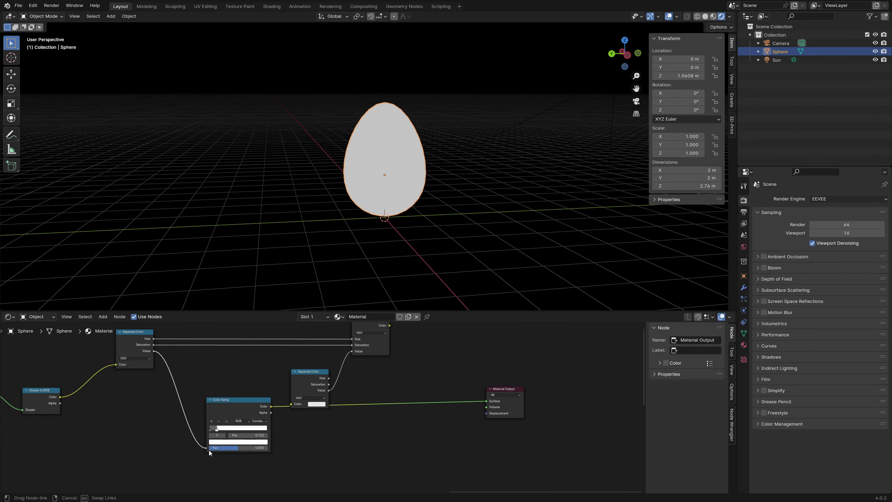
middle_drag(331, 444, 253, 444)
Link Color Ramp Color to the lower Separate Color, and Combine Color to Material Output Surface.
drag(194, 407, 212, 407)
middle_drag(299, 375, 237, 399)
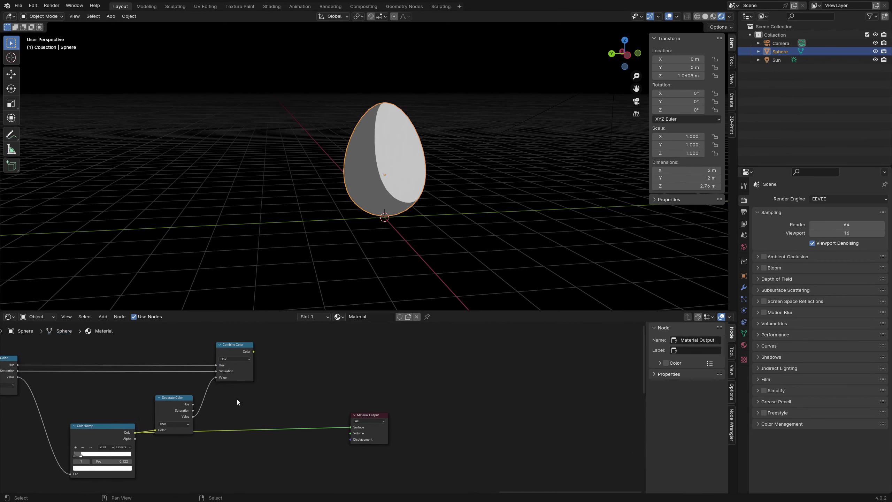
scroll(276, 385, up, 1)
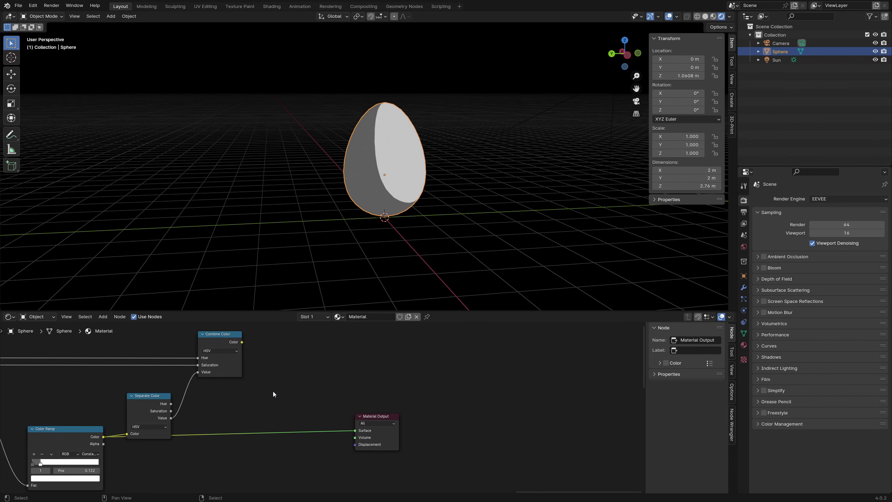
scroll(284, 399, up, 1)
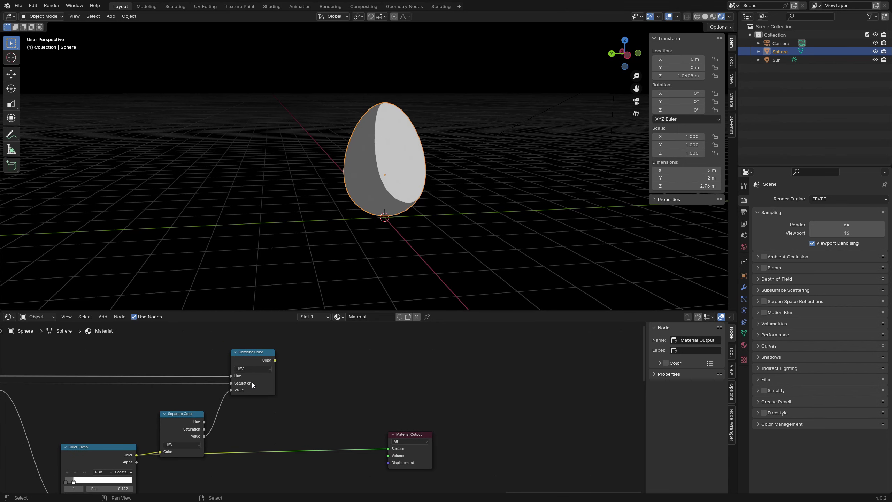
drag(276, 362, 388, 448)
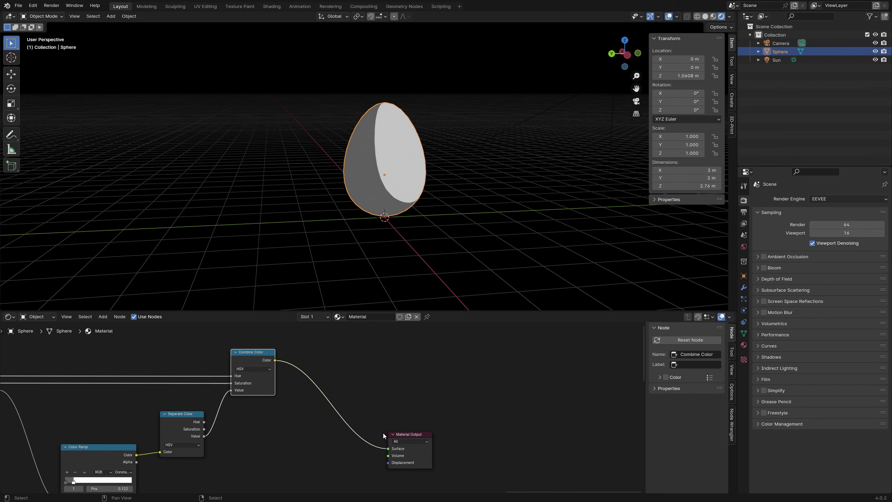
scroll(324, 434, down, 2)
middle_drag(300, 436, 422, 399)
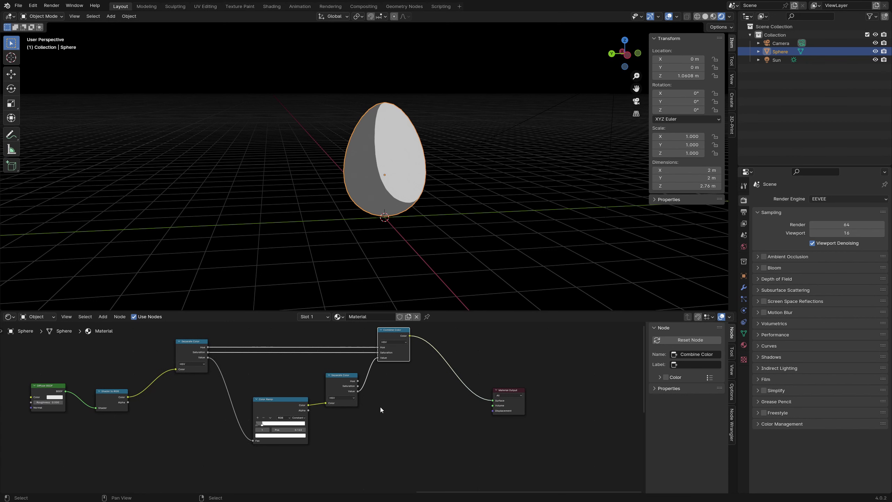
scroll(260, 404, left, 3)
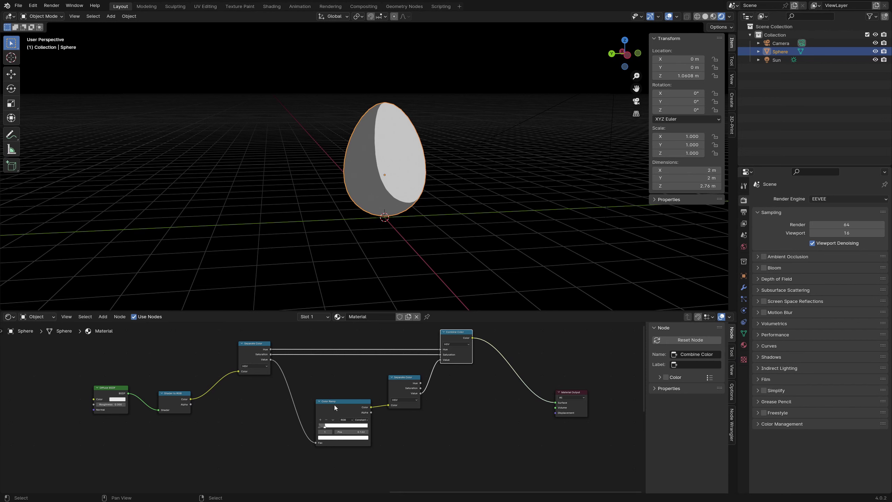
click(516, 126)
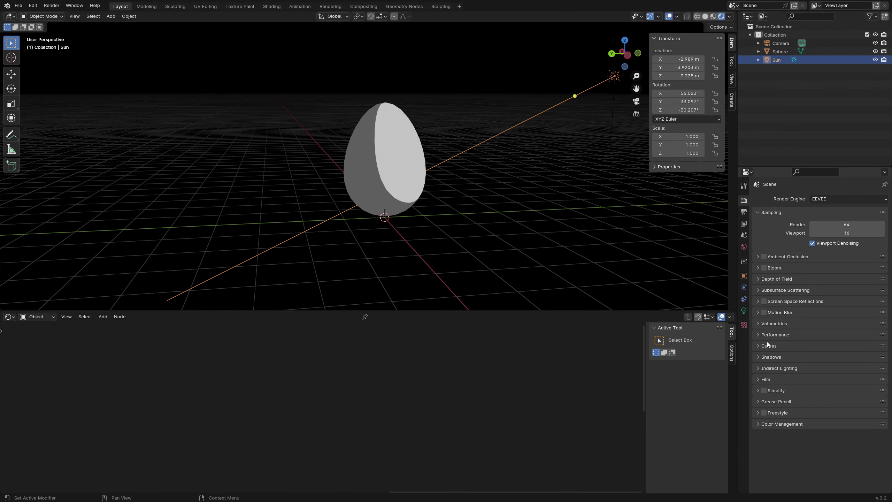
click(743, 310)
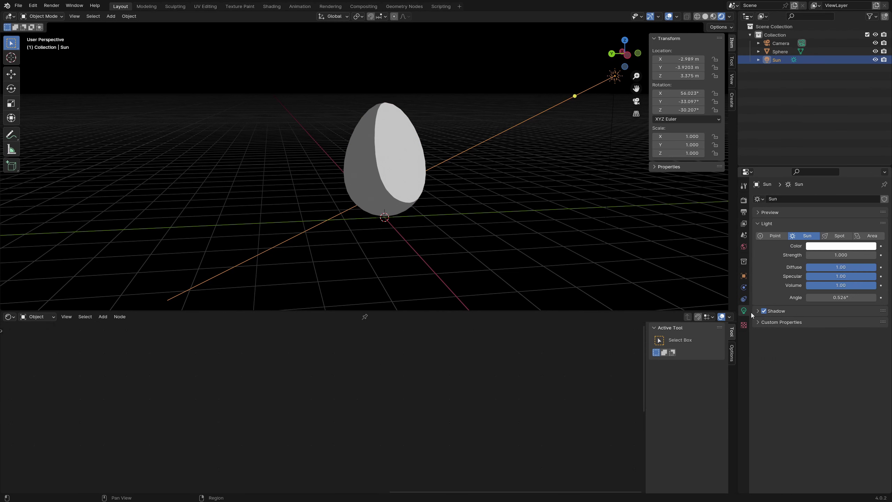
click(822, 246)
click(822, 183)
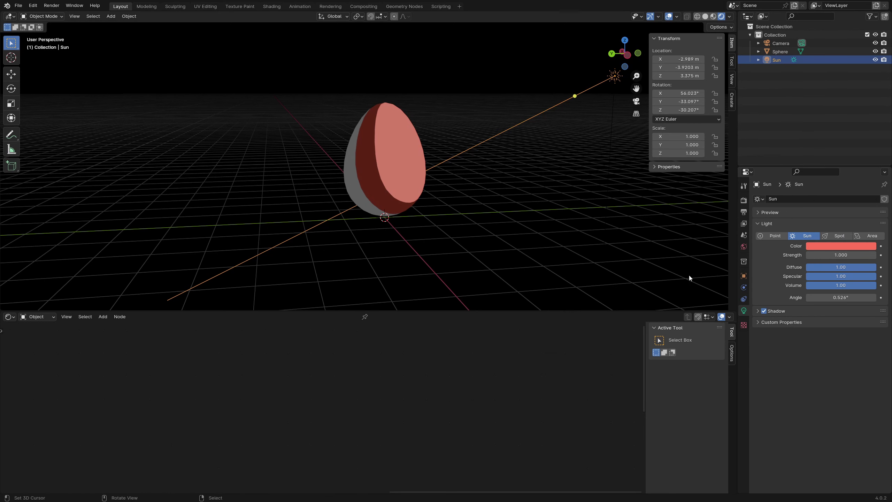
click(818, 247)
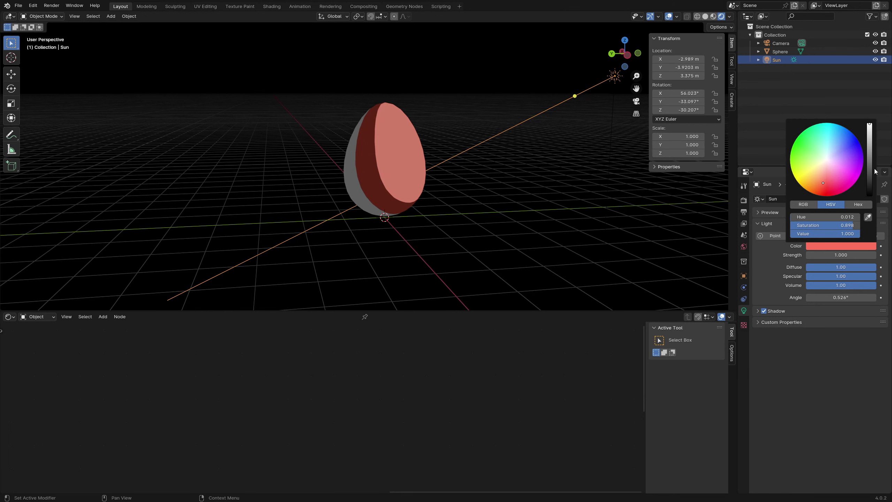
key(ctrl+z)
key(ctrl+z)
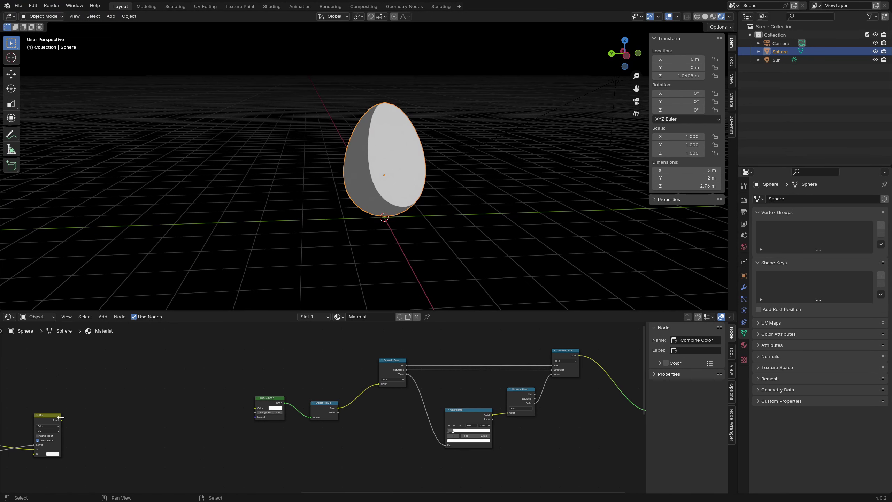
drag(61, 419, 257, 409)
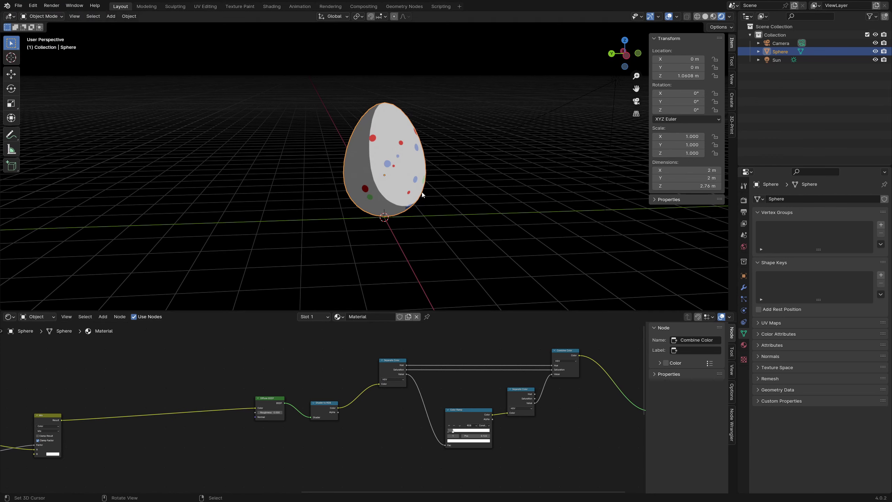
mouse_move(407, 187)
middle_down()
mouse_move(321, 182)
mouse_move(407, 190)
middle_up()
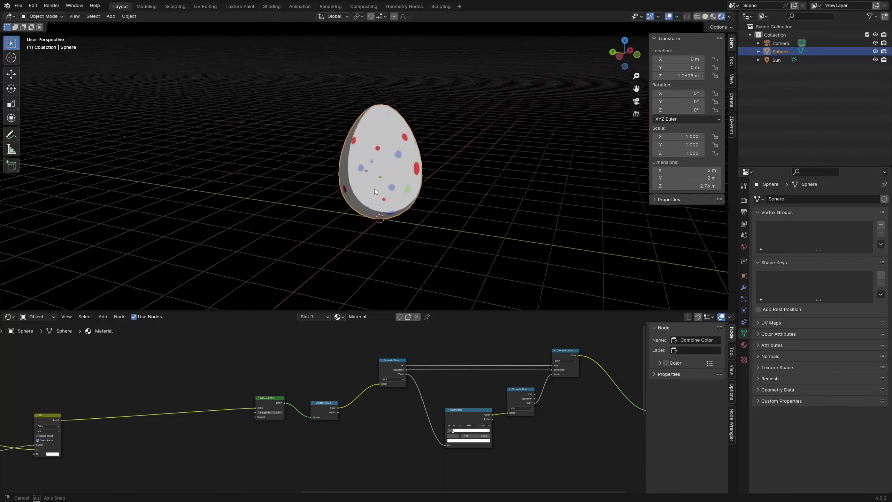
scroll(432, 217, up, 3)
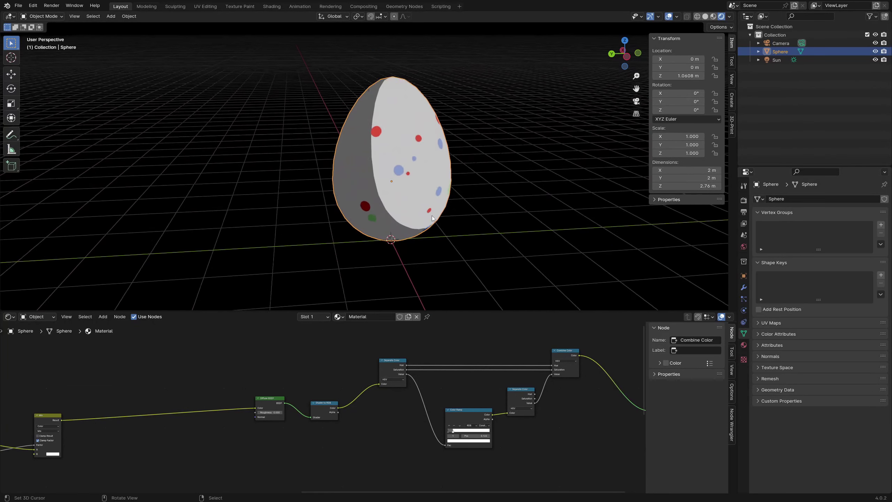
scroll(432, 217, up, 2)
middle_drag(431, 217, 477, 205)
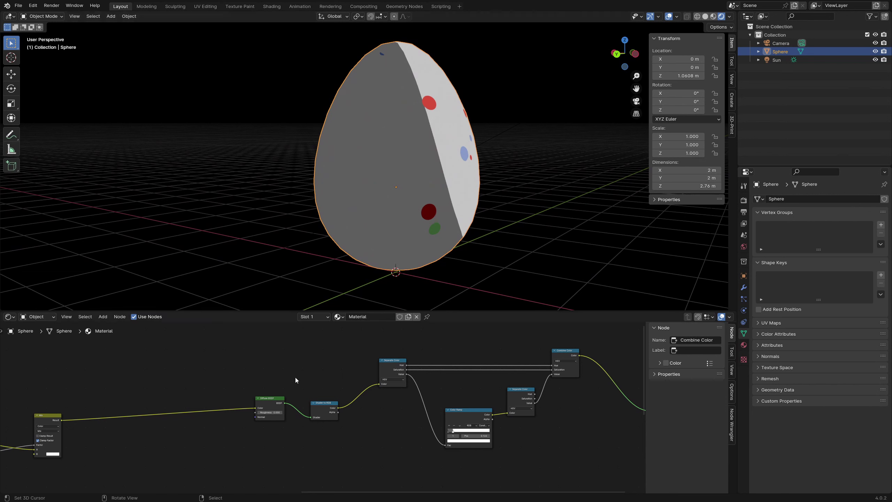
Preview Diffuse BSDF directly on the Material Output, then reconnect Combine Color to it.
scroll(363, 423, down, 2)
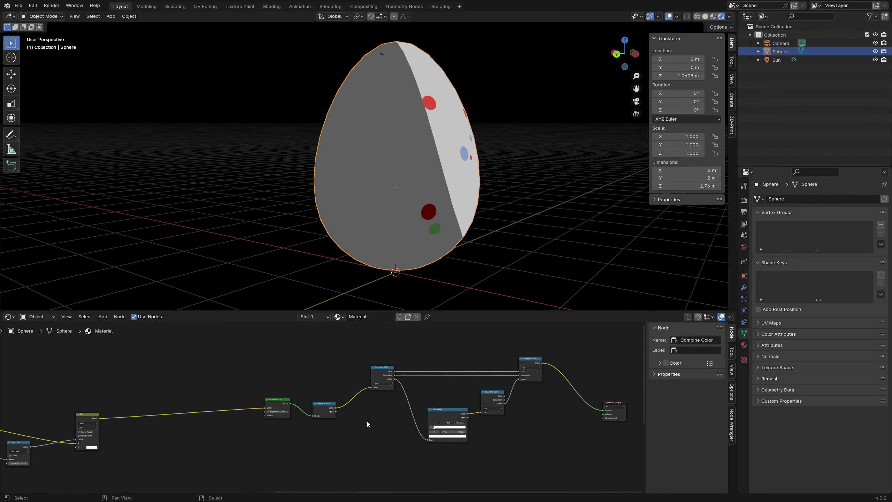
scroll(366, 421, down, 1)
middle_drag(337, 419, 264, 416)
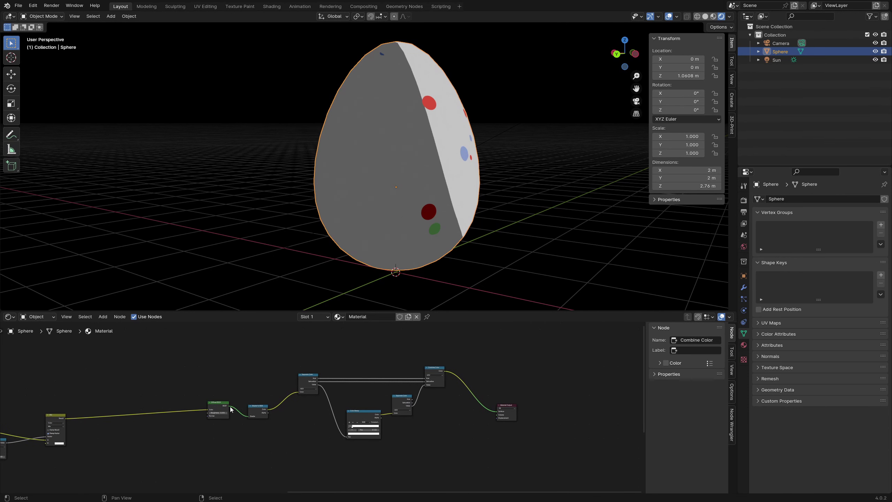
drag(229, 406, 497, 413)
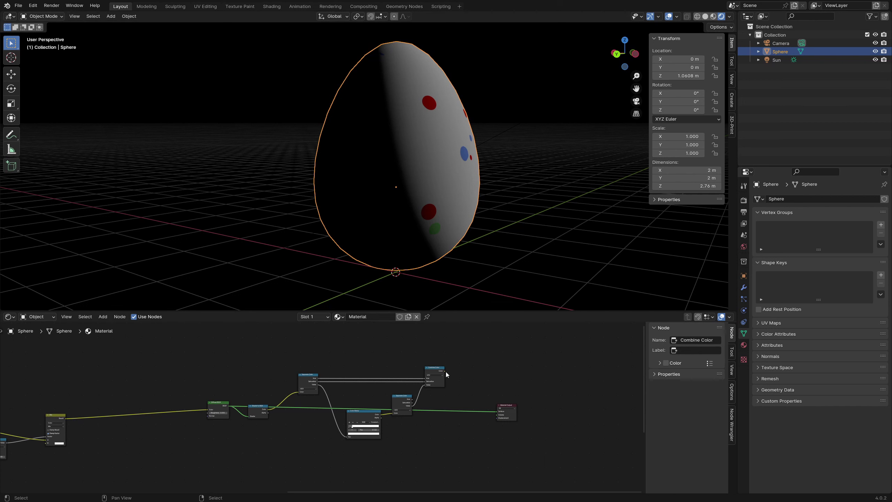
drag(445, 371, 496, 412)
Plug the Mix colour into Separate Color's input and move Diffuse BSDF and Shader to RGB aside.
mouse_move(221, 409)
mouse_down()
mouse_move(221, 418)
mouse_move(260, 415)
mouse_up()
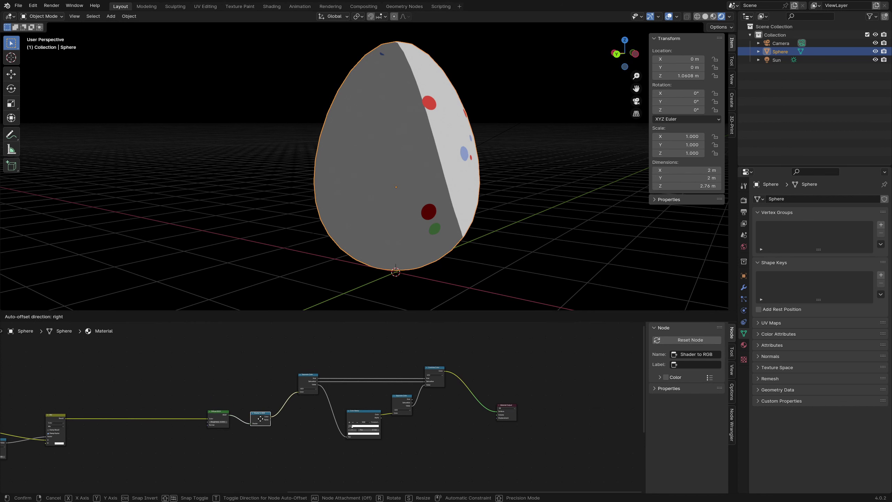
click(205, 419)
ctrl+right_drag(204, 419, 203, 399)
drag(208, 419, 296, 394)
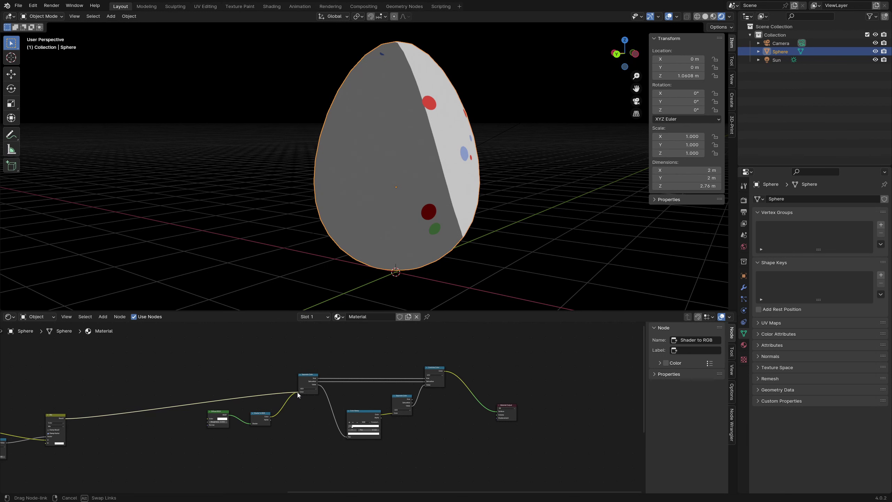
drag(296, 393, 297, 392)
mouse_move(206, 438)
mouse_down()
mouse_move(246, 423)
mouse_move(268, 431)
mouse_up()
mouse_move(456, 265)
middle_down()
mouse_move(442, 234)
mouse_move(399, 230)
middle_up()
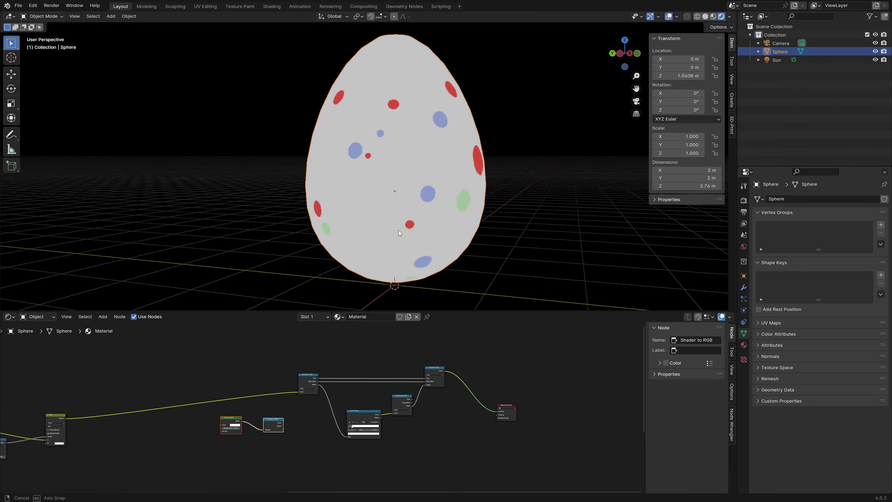
Move Diffuse BSDF and Shader to RGB right and link Shader to RGB Color to Color Ramp Fac.
scroll(316, 434, up, 3)
scroll(271, 405, up, 1)
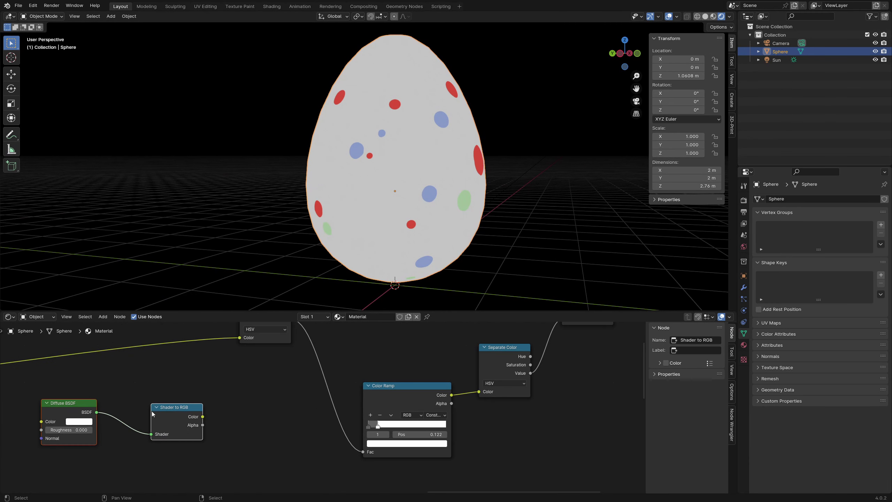
drag(74, 407, 176, 421)
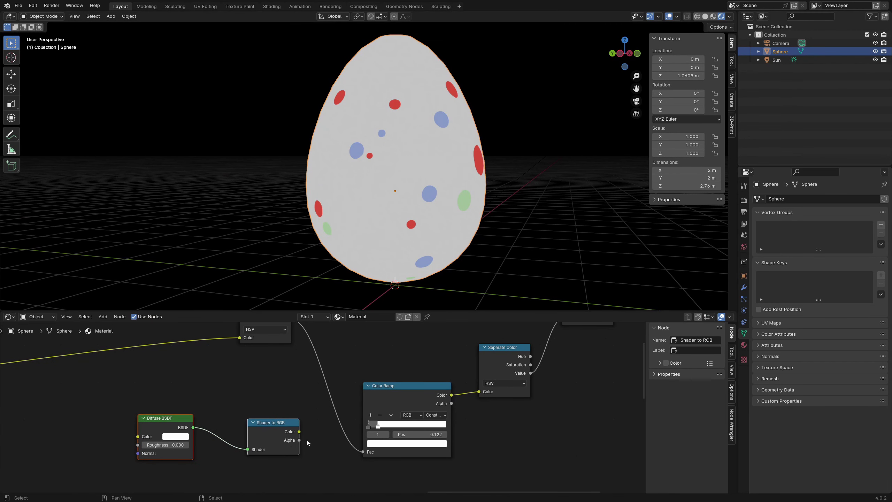
drag(298, 431, 361, 452)
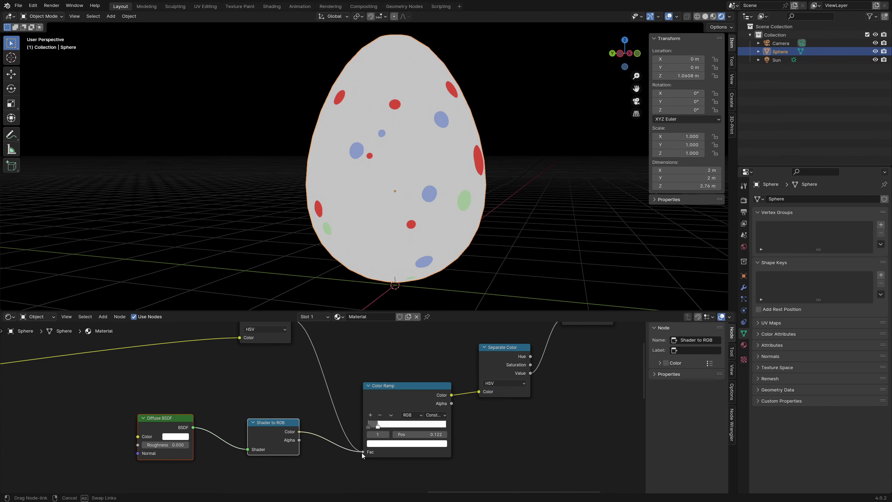
middle_drag(421, 178, 447, 181)
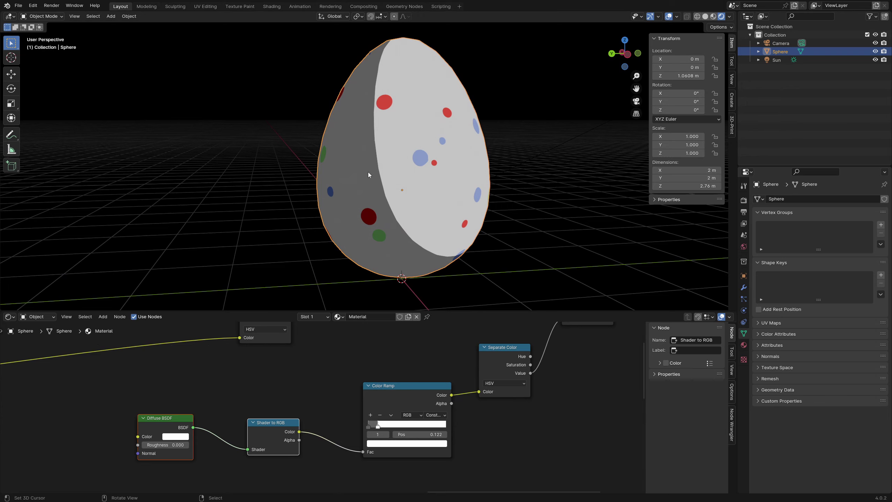
mouse_move(367, 171)
middle_down()
mouse_move(464, 175)
mouse_move(372, 174)
mouse_move(432, 166)
mouse_move(381, 183)
mouse_move(417, 183)
middle_up()
scroll(436, 351, down, 2)
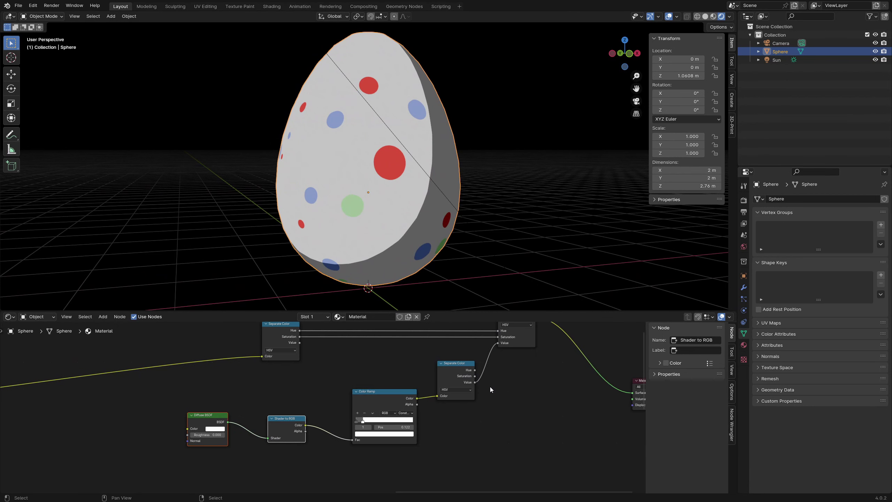
scroll(489, 386, down, 1)
scroll(490, 384, down, 1)
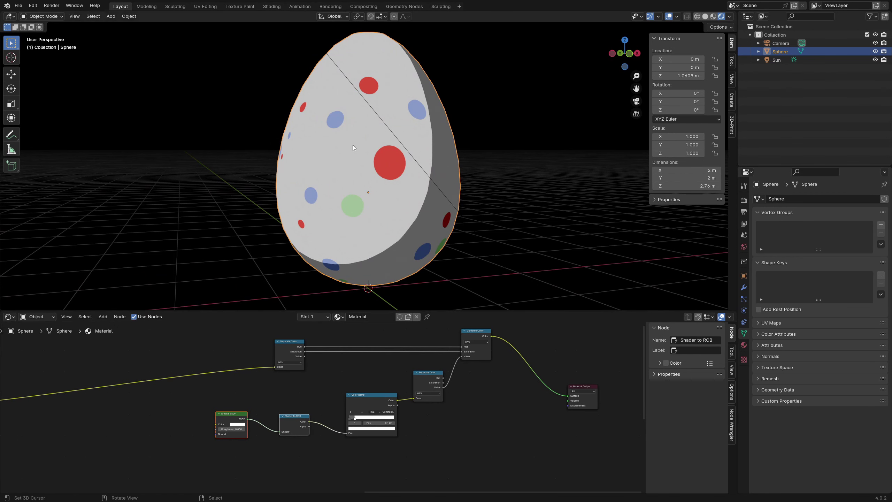
Set the Sun light's colour to red (R 1.0, G 0.022, B 0.033).
click(323, 50)
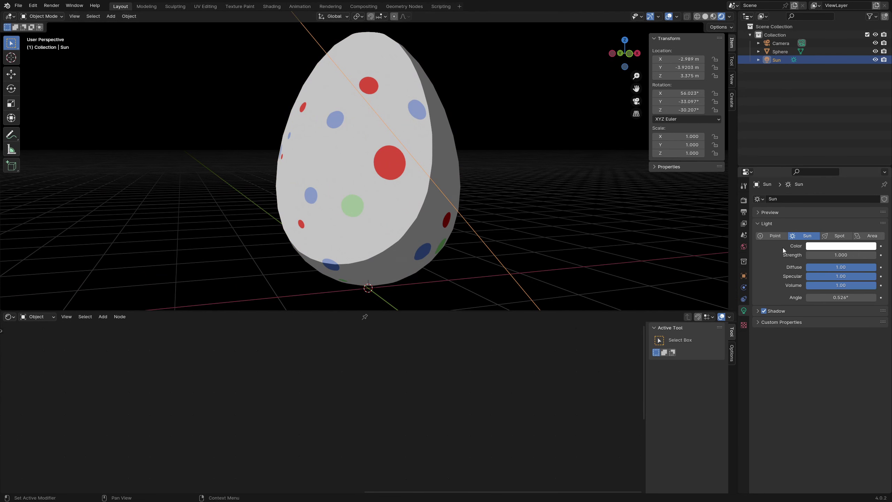
click(823, 245)
click(828, 184)
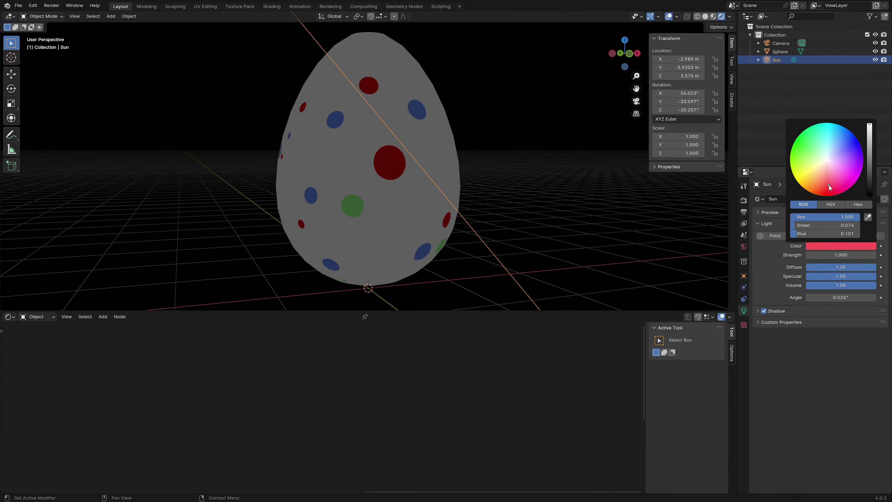
click(844, 247)
drag(827, 181, 823, 173)
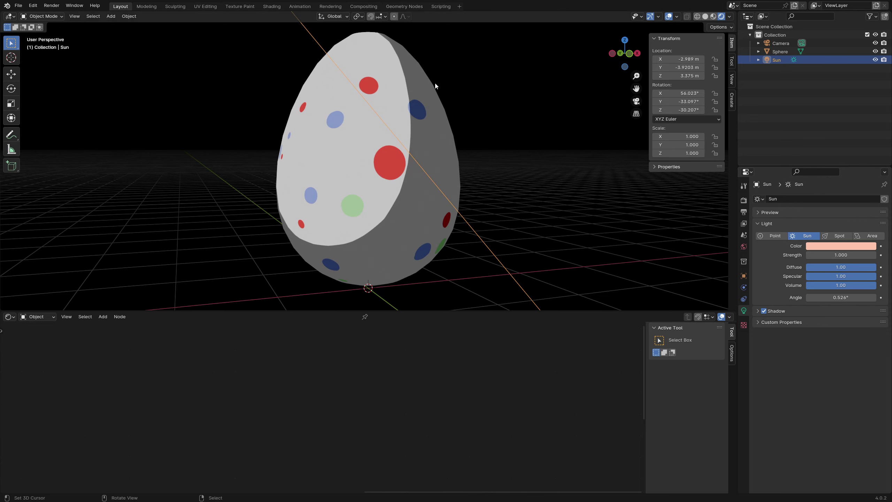
mouse_move(434, 83)
middle_down()
mouse_move(415, 220)
mouse_move(465, 222)
middle_up()
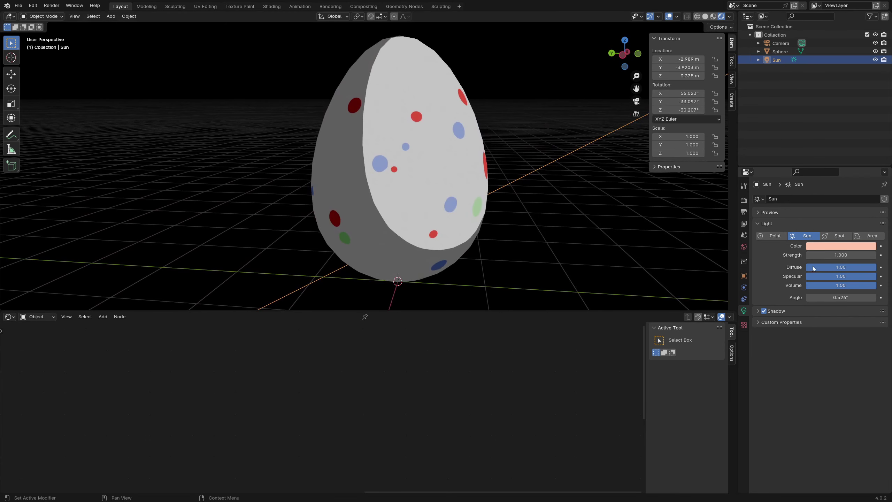
click(827, 244)
click(827, 190)
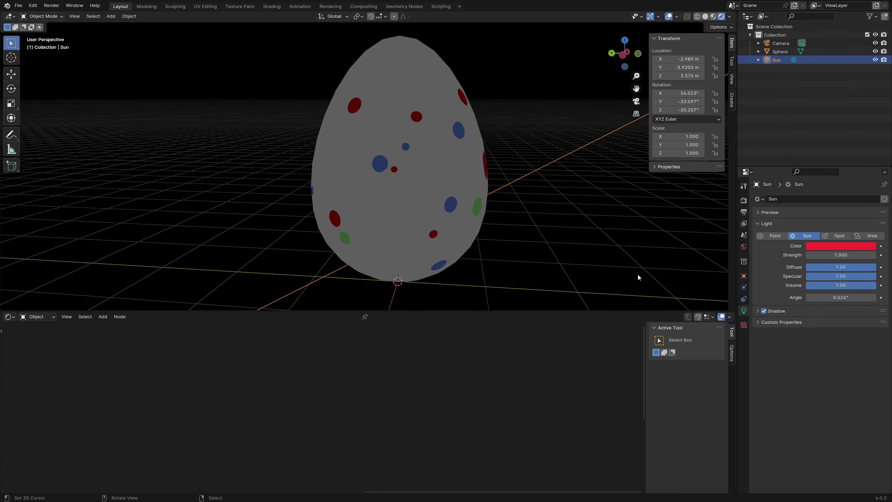
With the egg selected, slide the Color Ramp's left stop to 1.000 for flat grey shading.
click(455, 212)
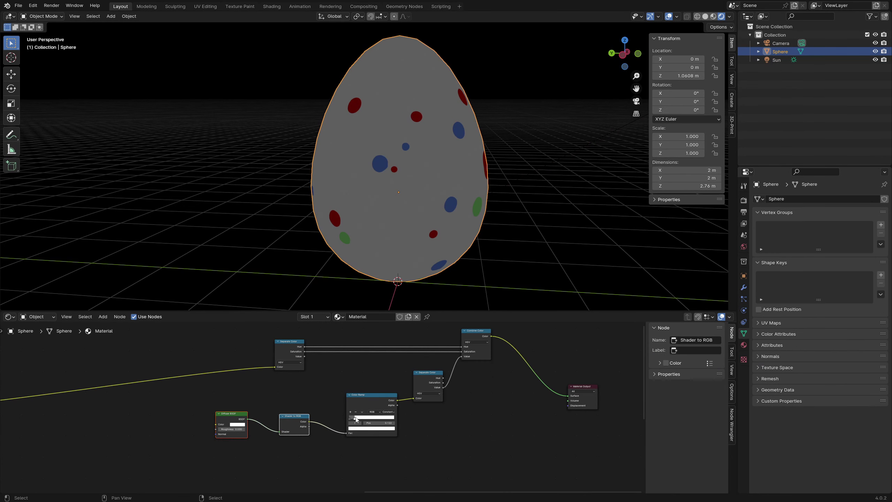
drag(364, 419, 397, 419)
middle_drag(399, 184, 475, 194)
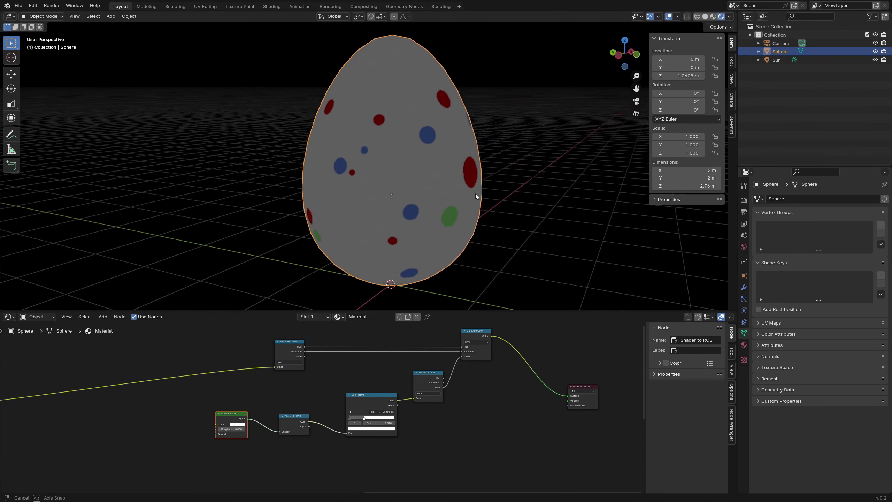